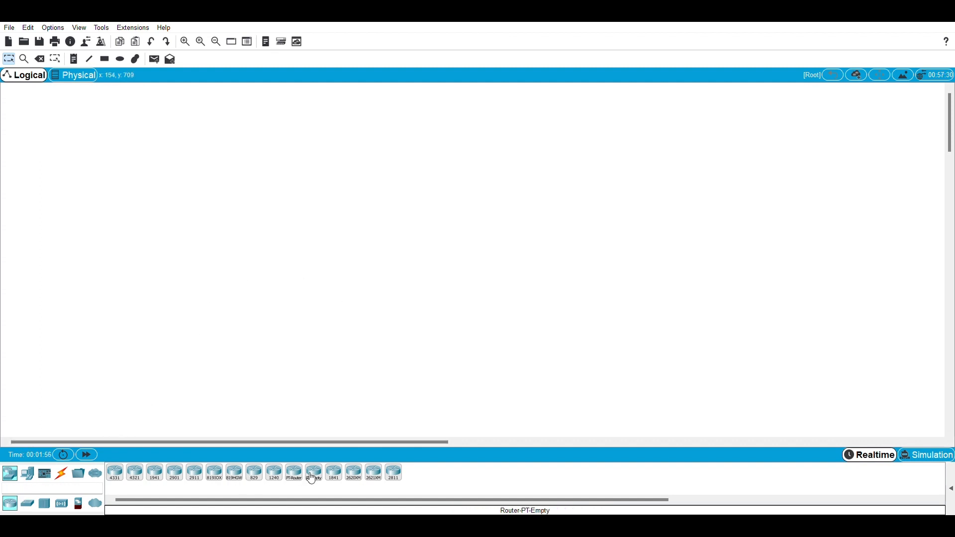
Place two 2811 routers side by side in the workspace, with one 2950T-24 switch below each router.
drag(394, 472, 298, 161)
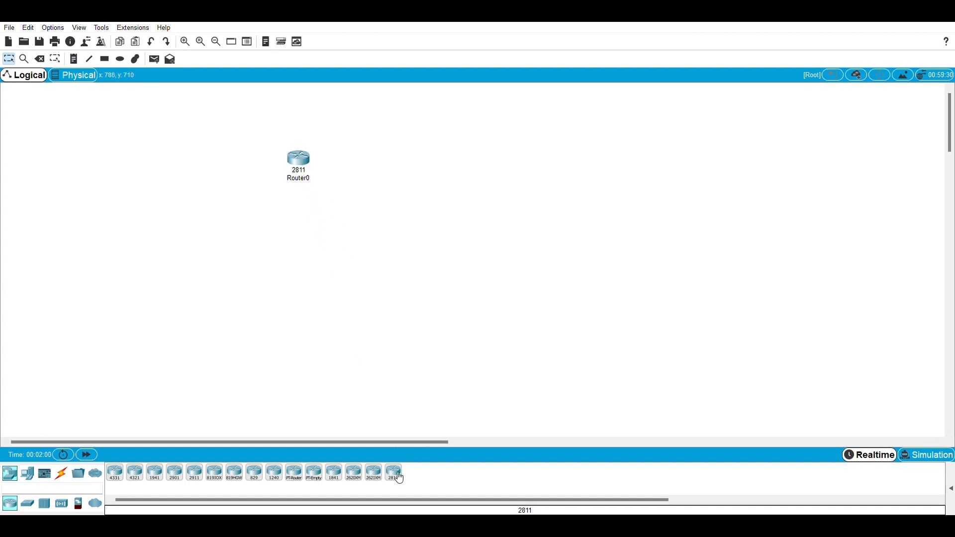
drag(395, 473, 571, 155)
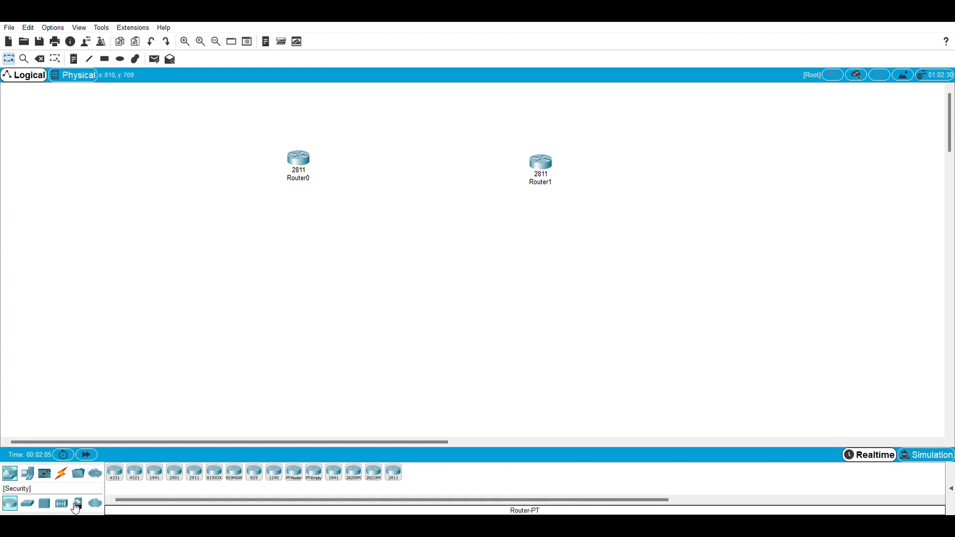
click(27, 505)
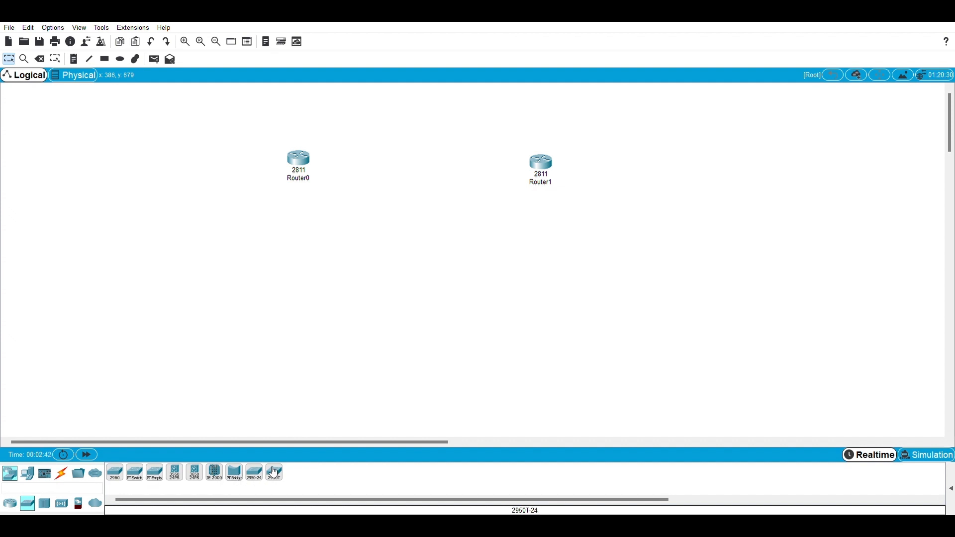
drag(273, 472, 282, 274)
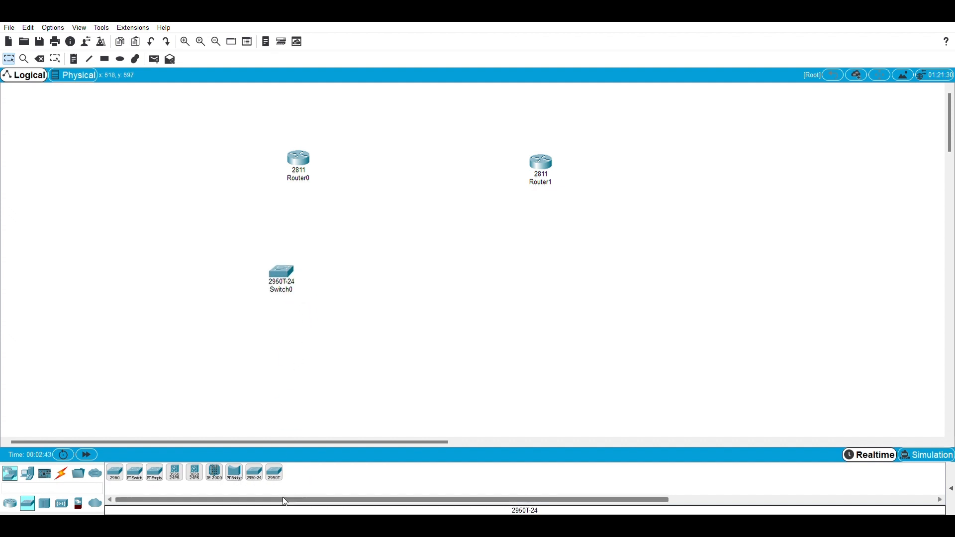
drag(275, 472, 554, 248)
drag(277, 279, 283, 228)
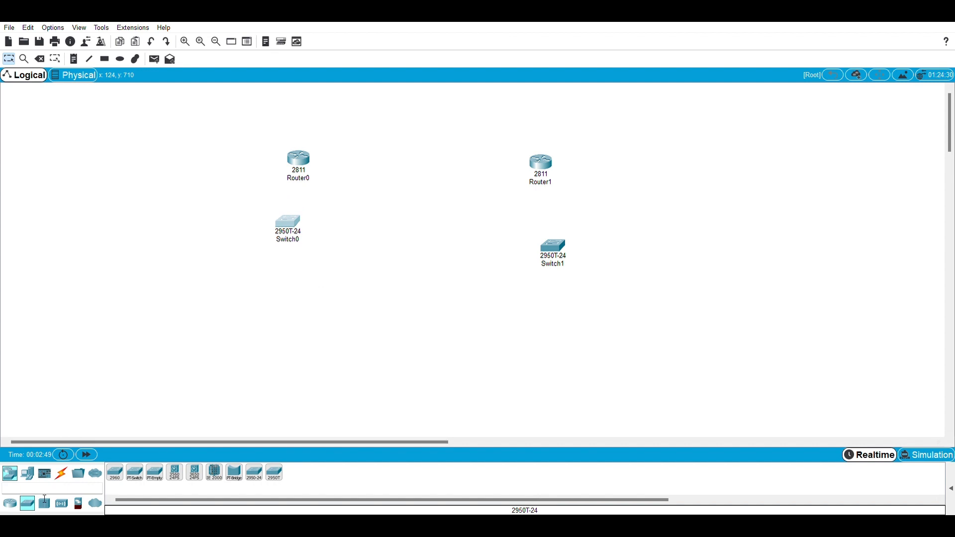
Place four PCs in a row below Switch0.
click(28, 477)
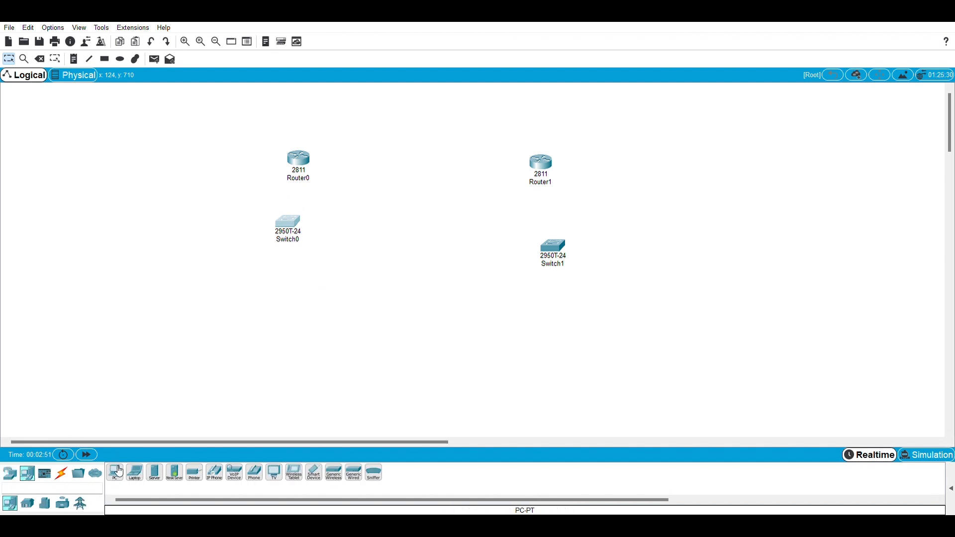
click(120, 472)
click(153, 341)
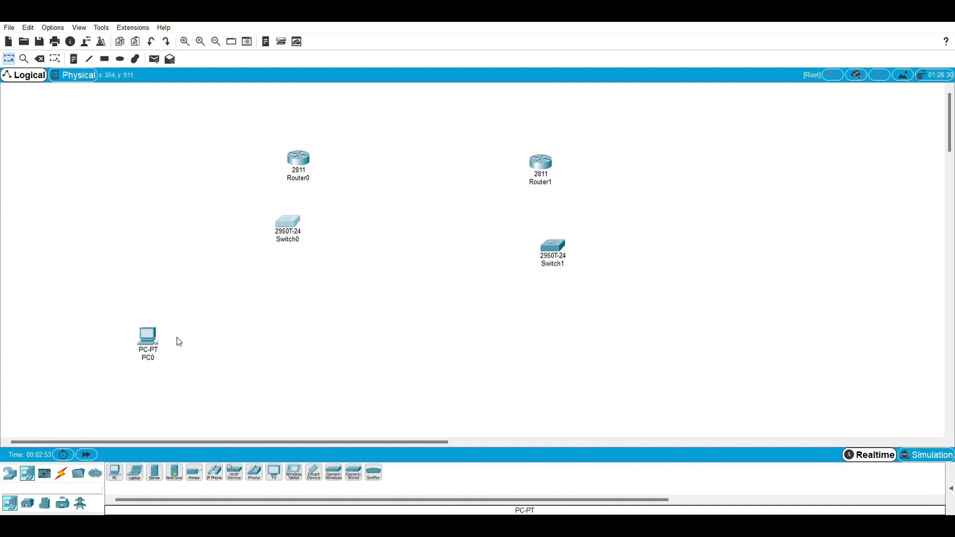
click(118, 478)
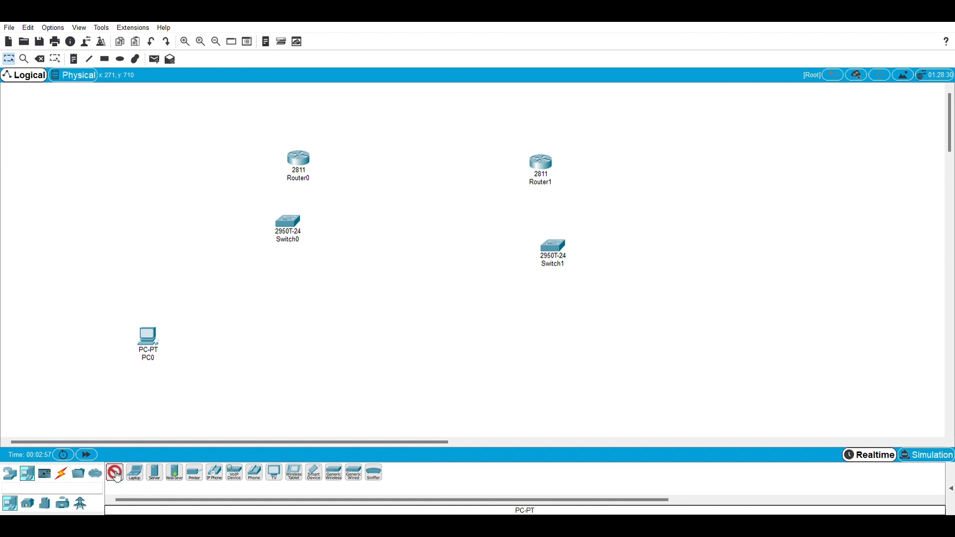
click(203, 350)
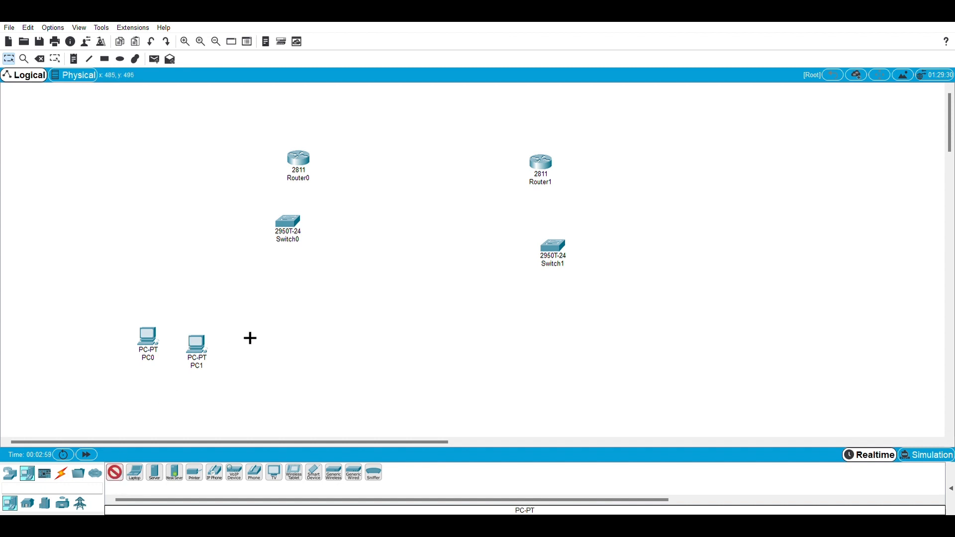
click(269, 341)
click(320, 342)
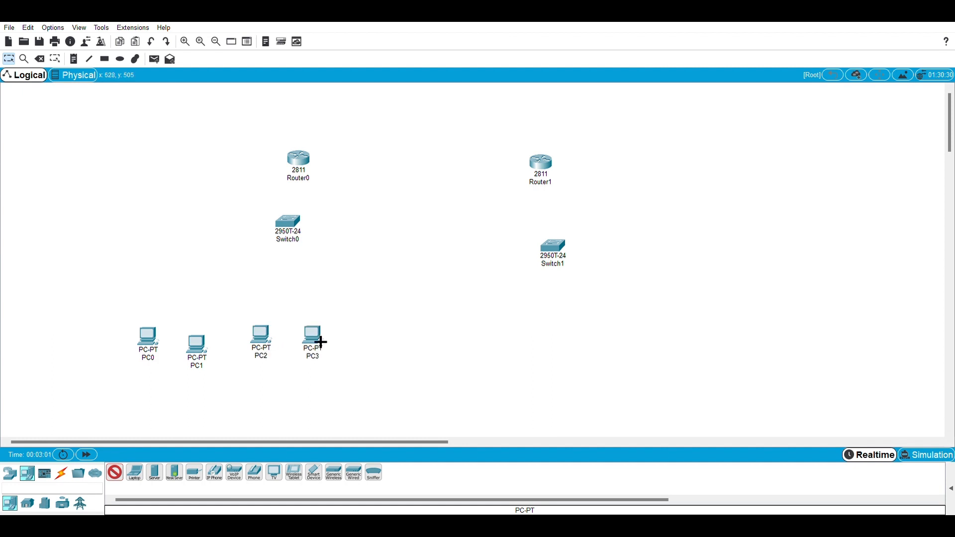
Add four more PCs in a row below Switch1.
click(550, 333)
click(582, 334)
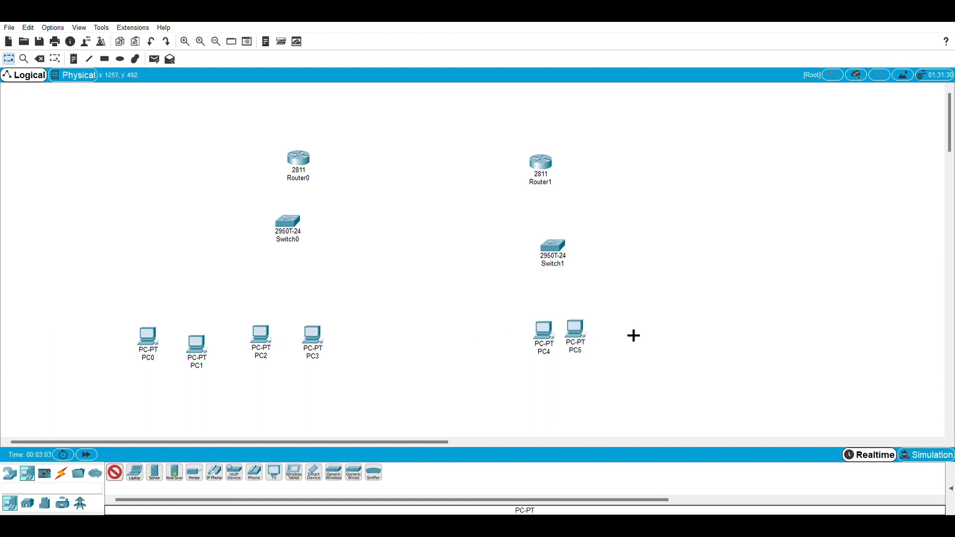
click(633, 336)
click(655, 326)
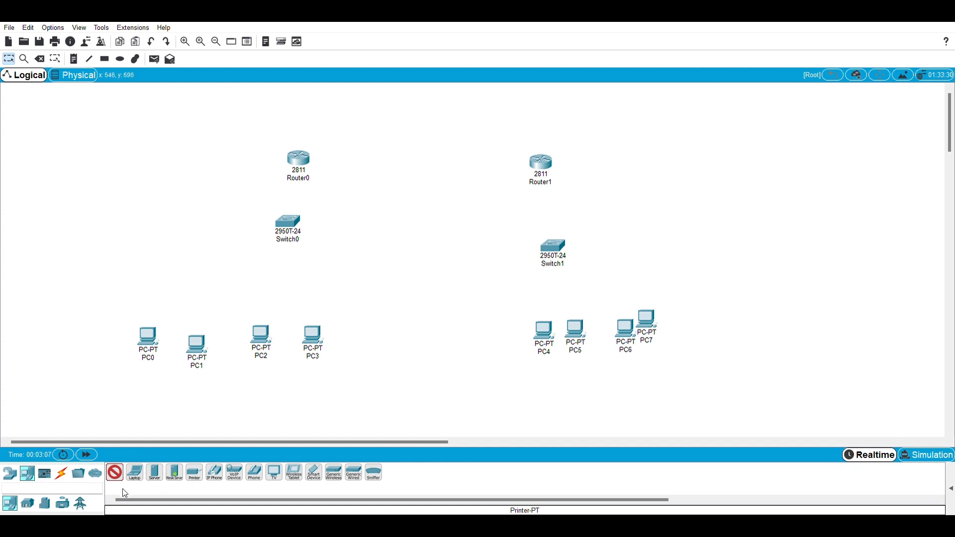
Connect PC0, PC1, PC2 and PC3 to Switch0 using the automatically chosen connection type.
click(62, 476)
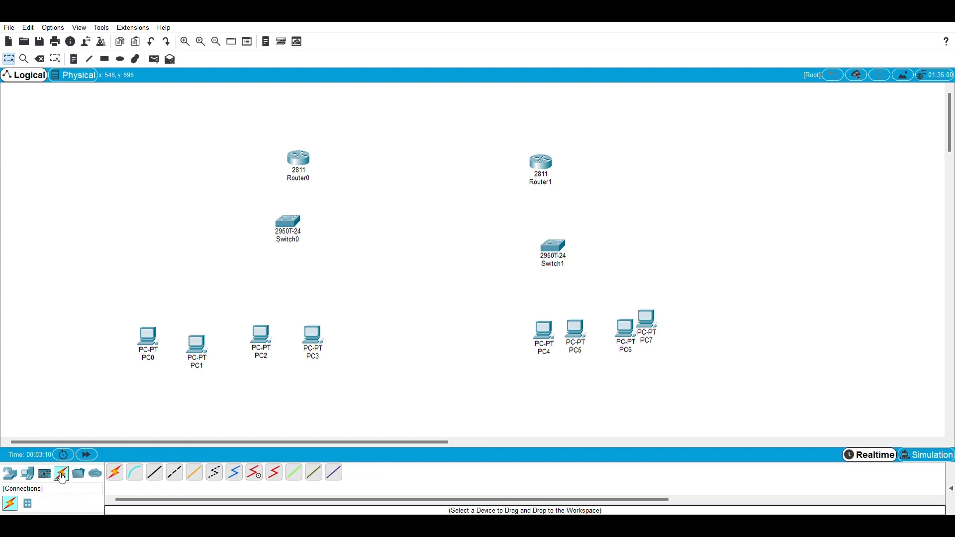
click(115, 473)
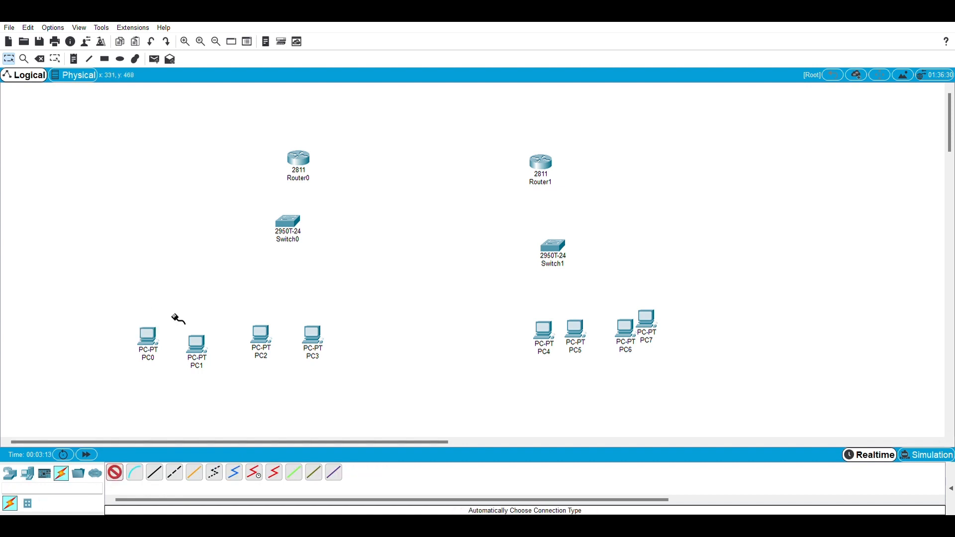
click(284, 232)
click(151, 333)
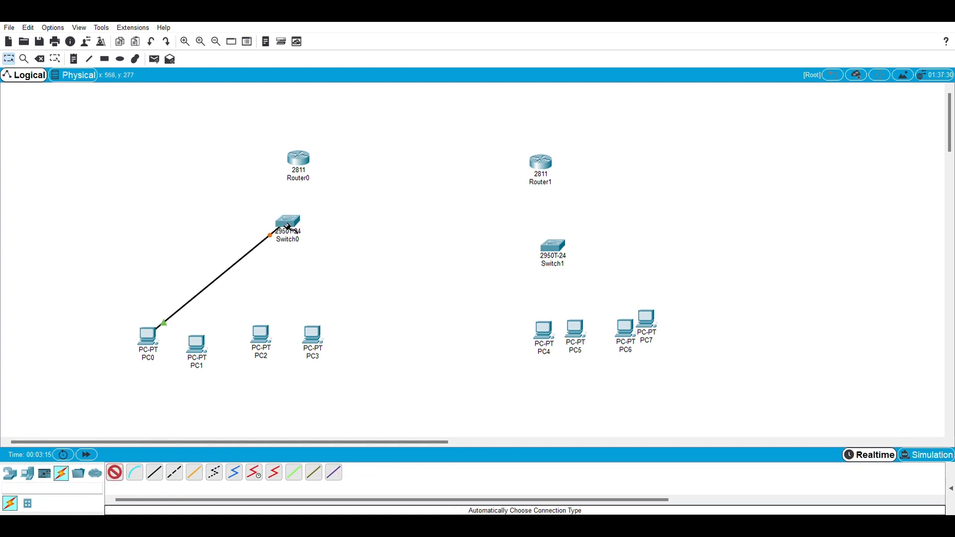
click(202, 344)
click(285, 223)
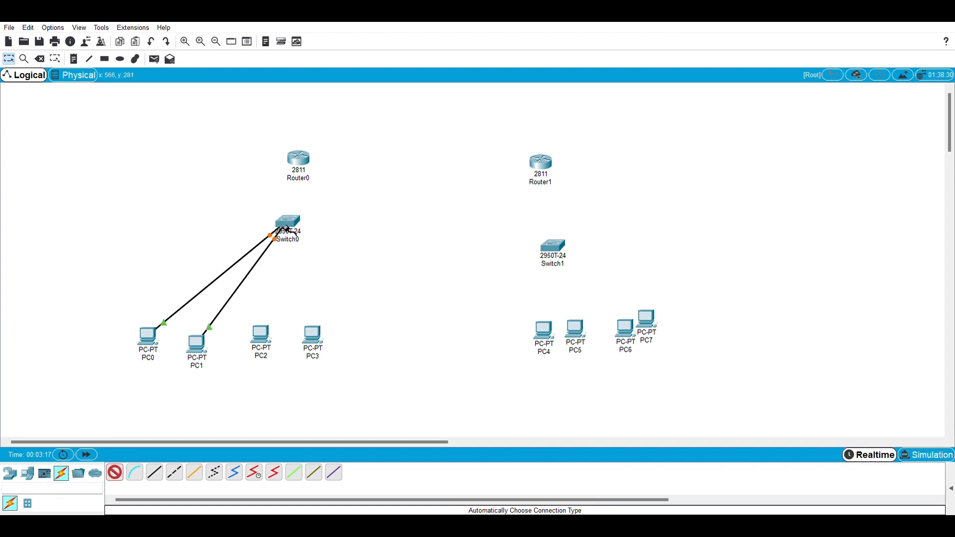
click(262, 332)
click(292, 224)
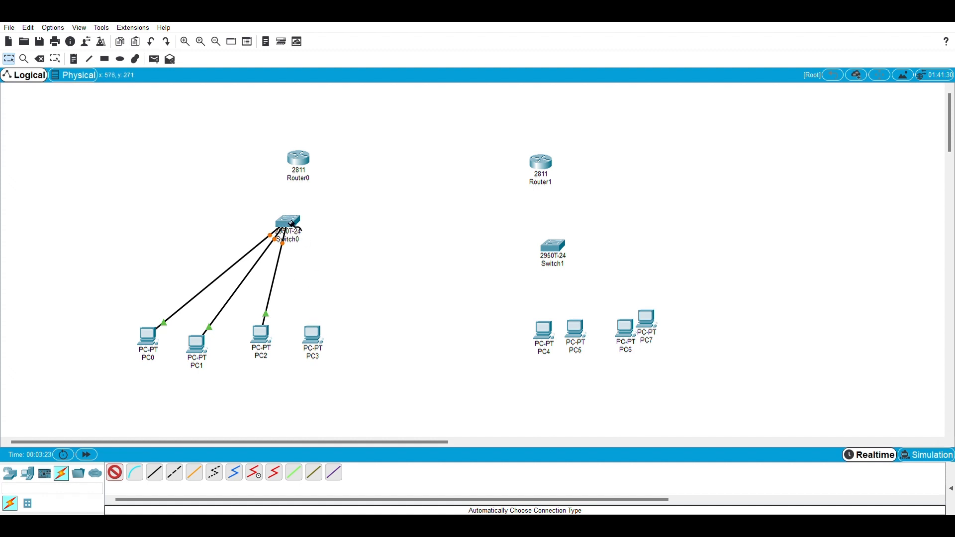
click(292, 224)
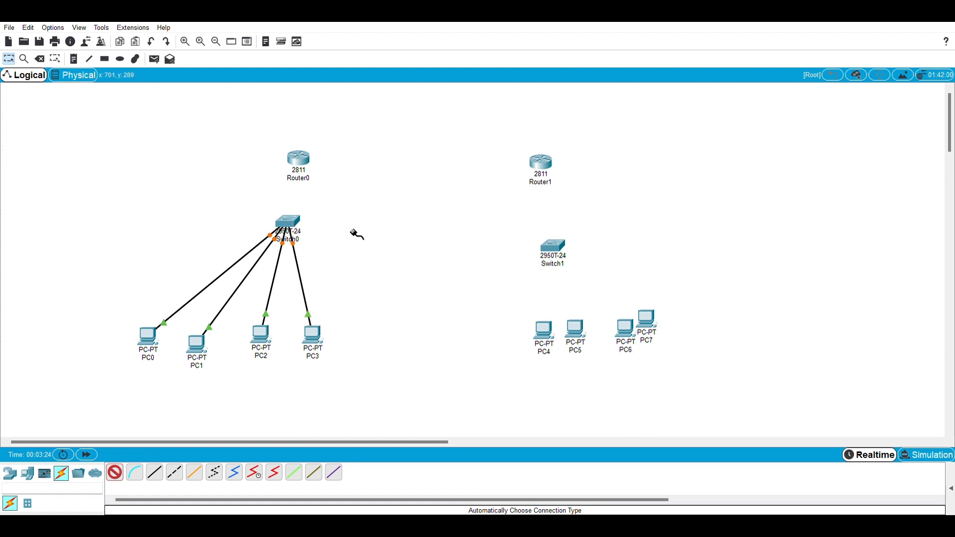
Connect PC4, PC5, PC6 and PC7 to Switch1 with automatically chosen cables.
click(549, 328)
click(554, 249)
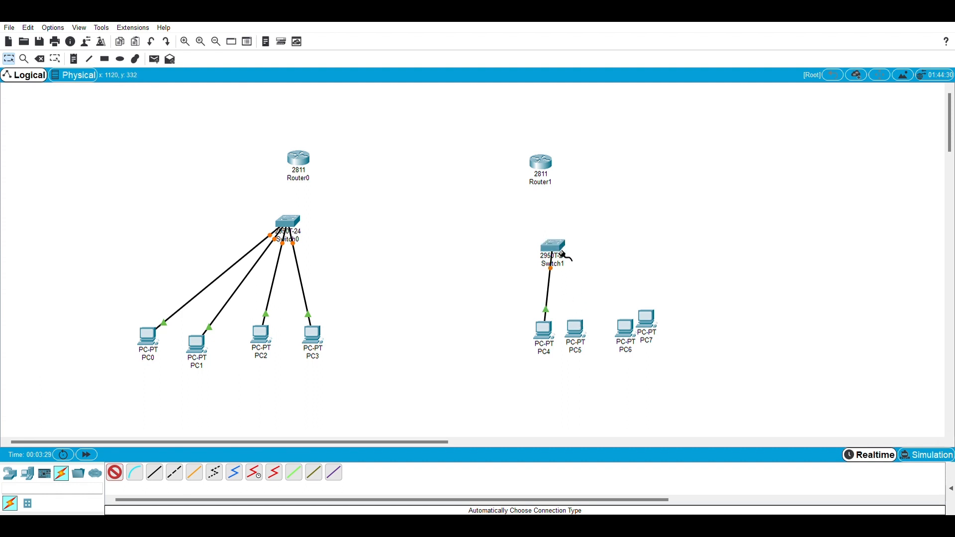
click(630, 324)
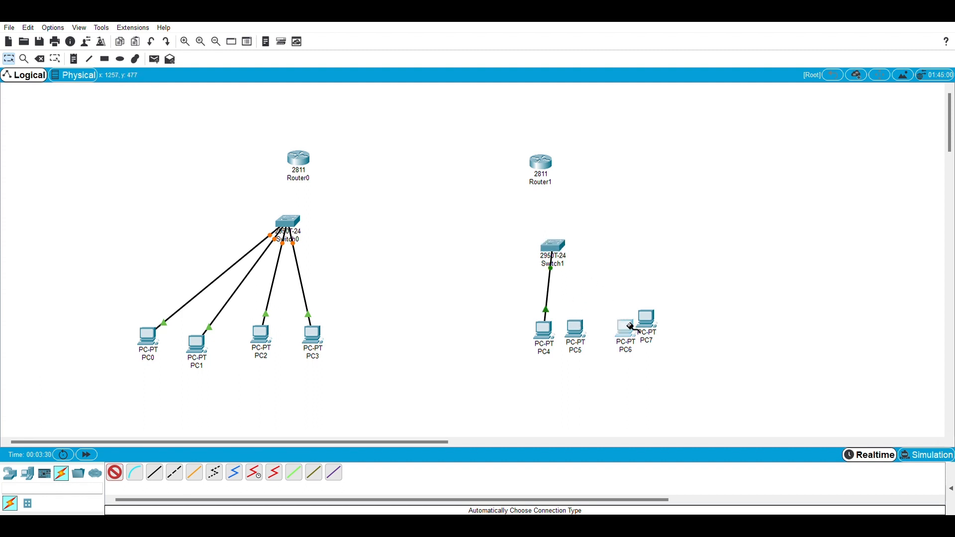
click(564, 251)
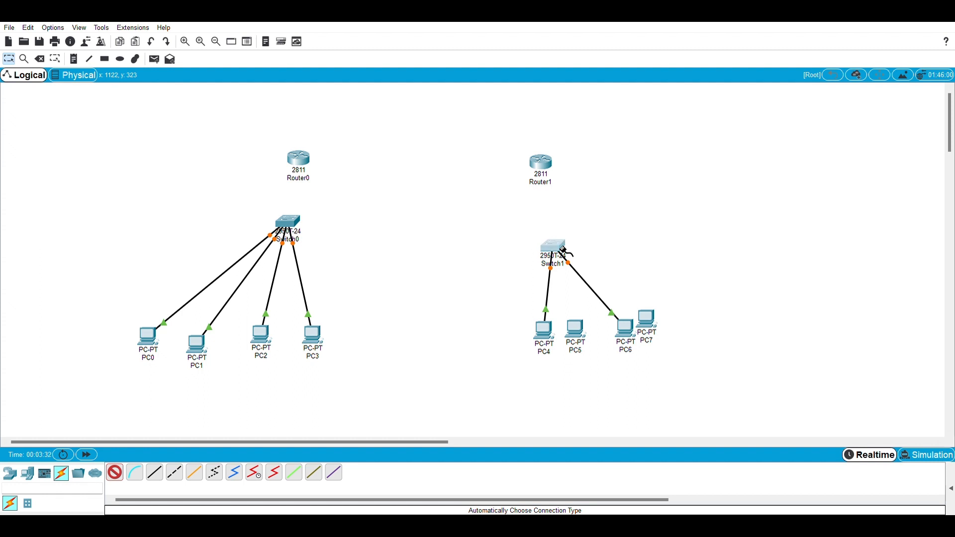
click(577, 333)
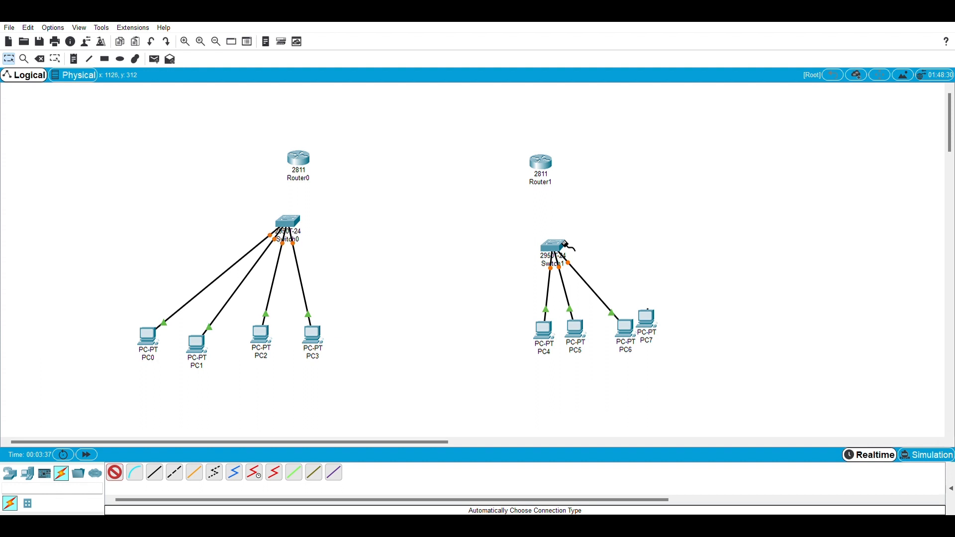
click(644, 317)
click(555, 247)
Link Router1 to Switch1 and Router0 to Switch0 with automatic connections, and leave the cabling tool.
click(546, 164)
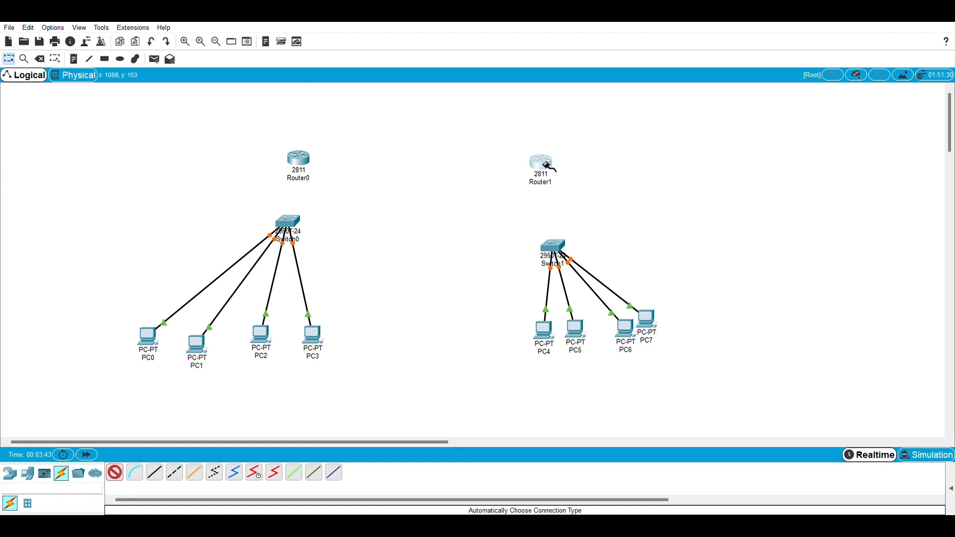
click(556, 247)
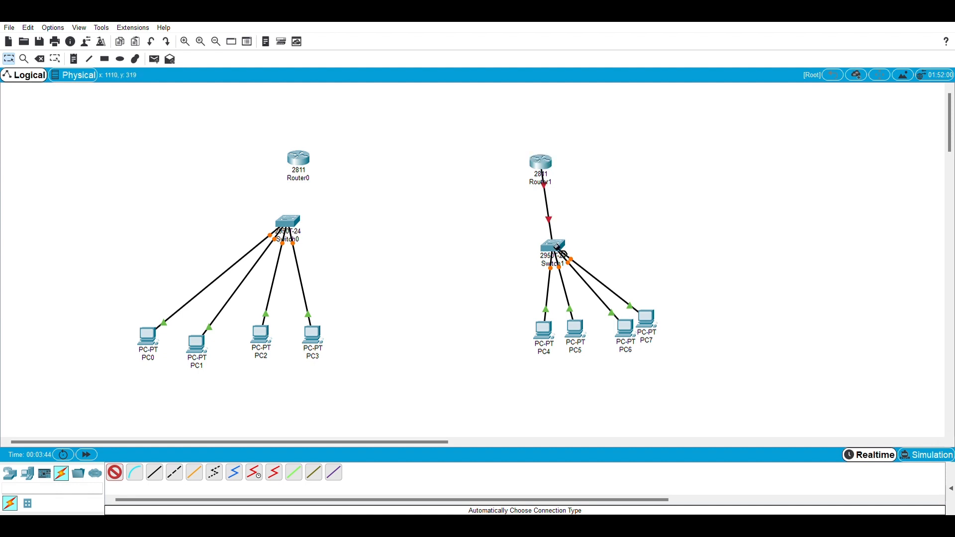
click(301, 162)
click(294, 222)
click(115, 472)
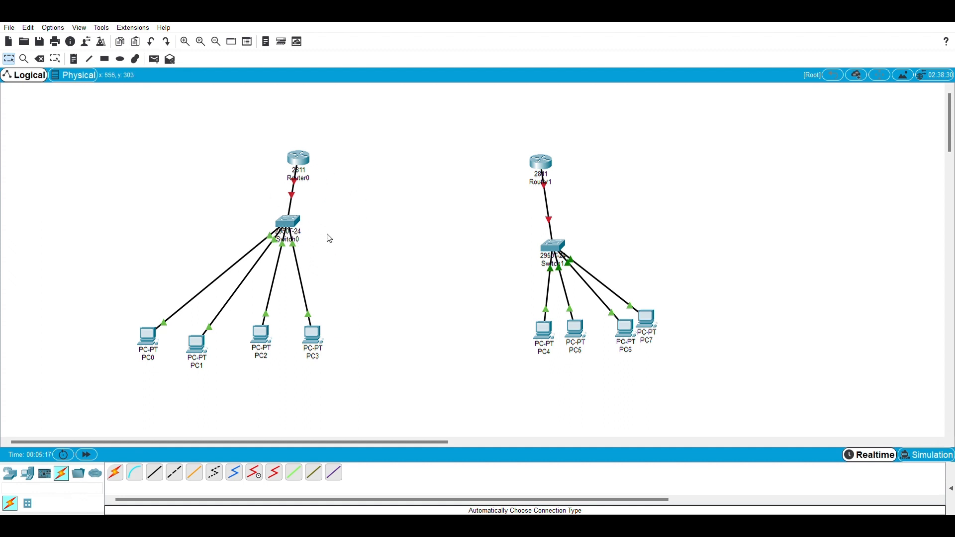
Connect Router0 to Router1 using the automatically chosen connection type.
click(114, 473)
click(294, 155)
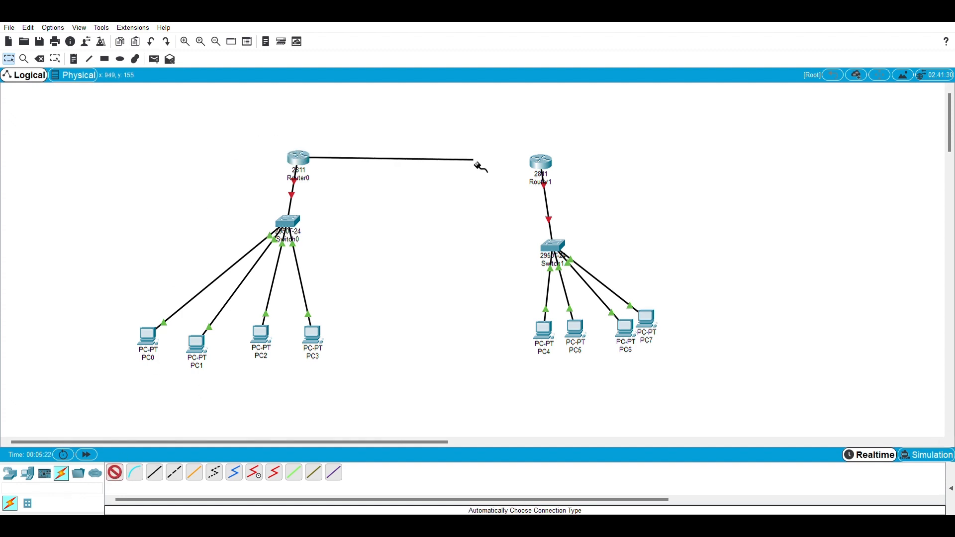
click(540, 162)
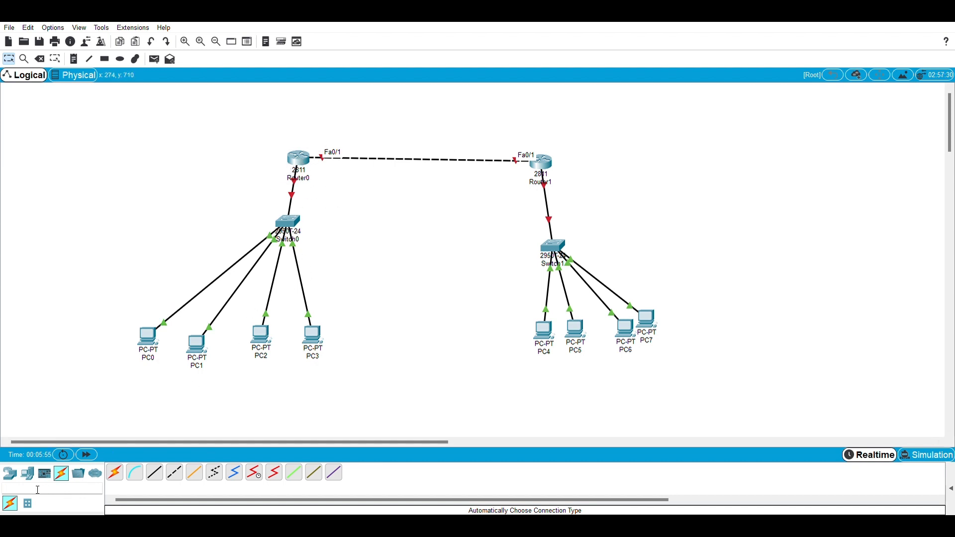
Add two laptops, a 7960 IP phone and a TV around the PCs of Switch0, and space out the TV and the lower laptop.
click(11, 478)
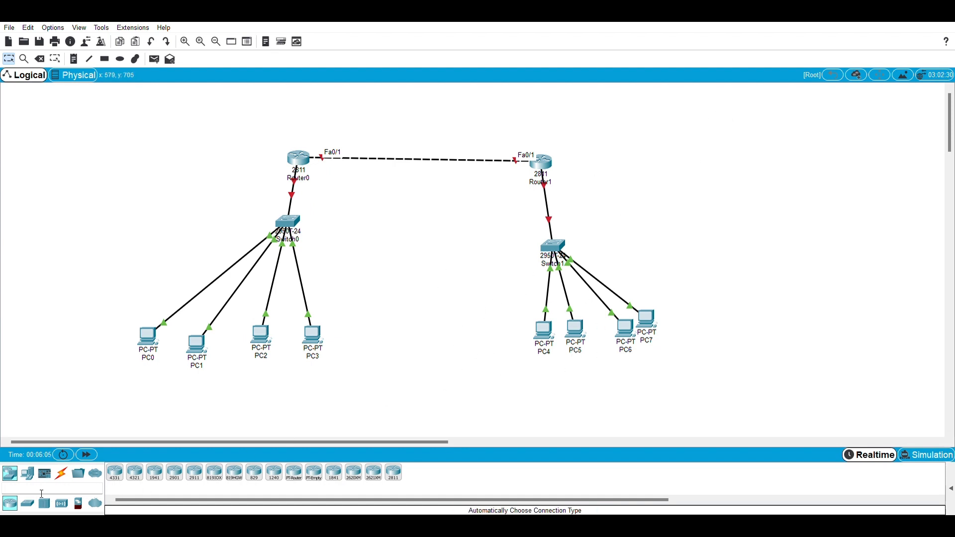
click(28, 483)
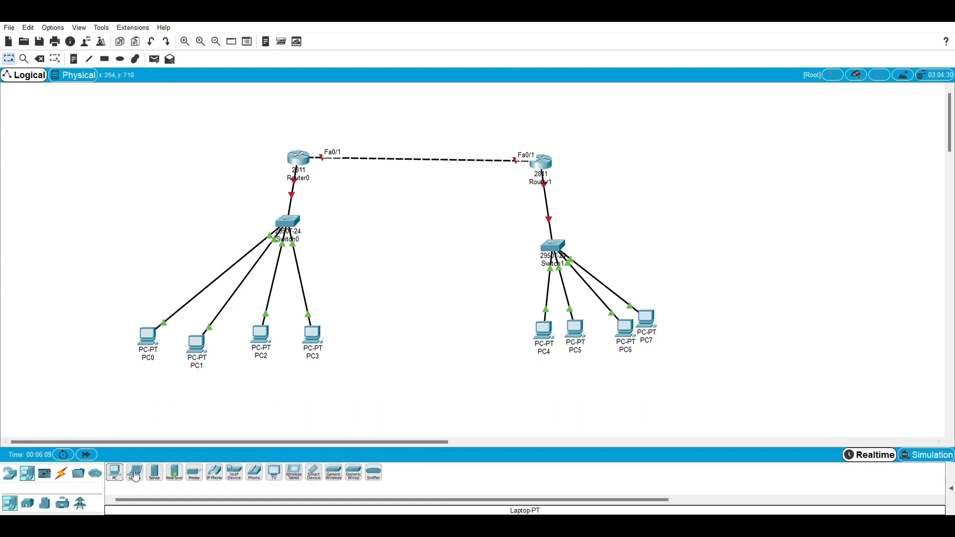
drag(135, 472, 85, 351)
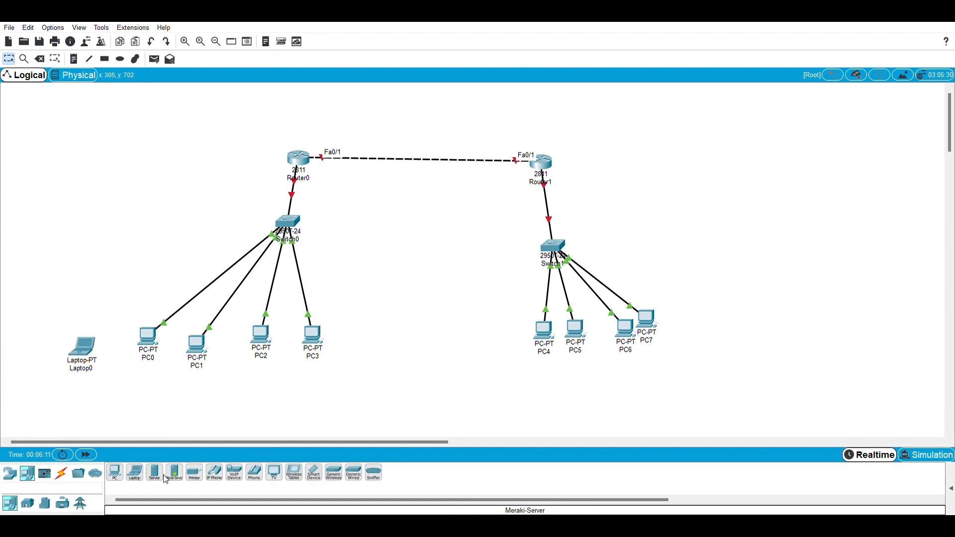
drag(139, 474, 129, 380)
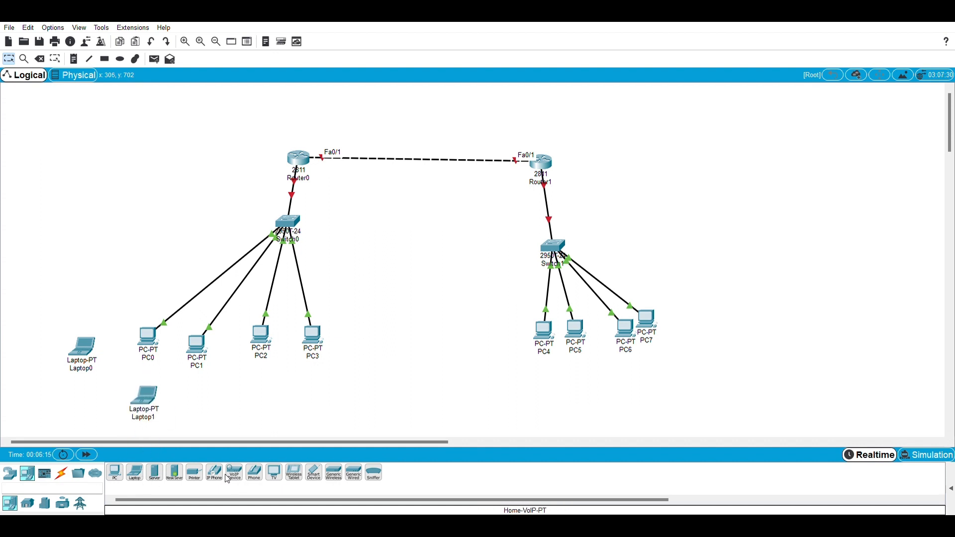
drag(215, 473, 232, 394)
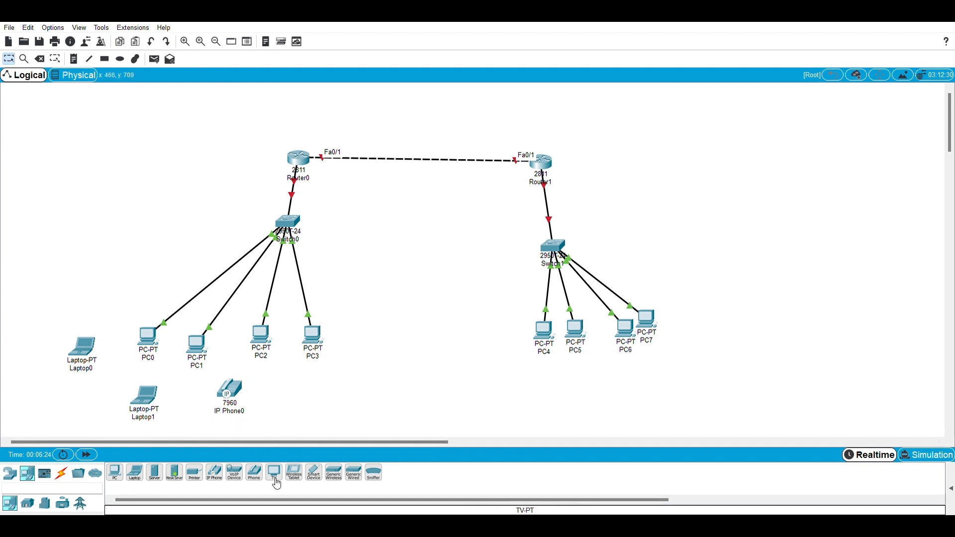
drag(277, 478, 299, 406)
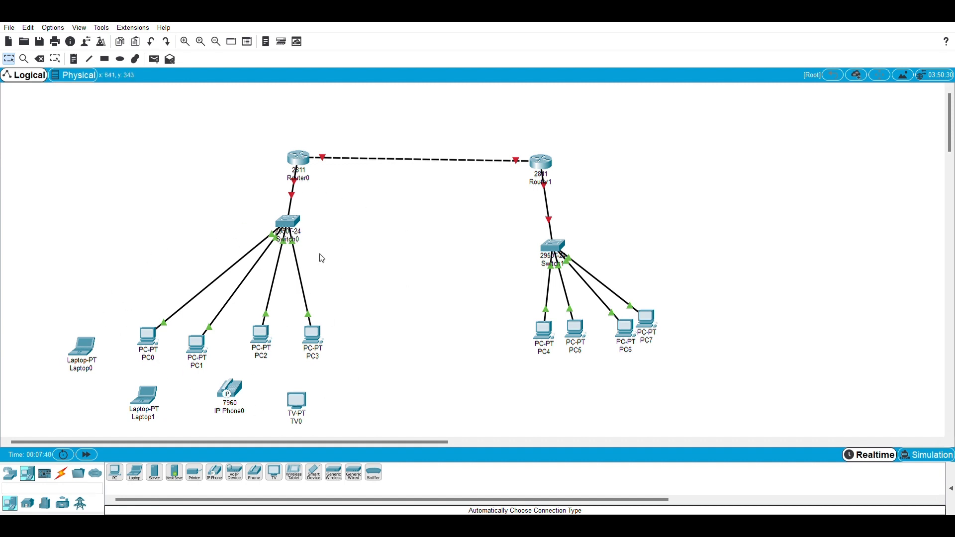
drag(300, 401, 333, 399)
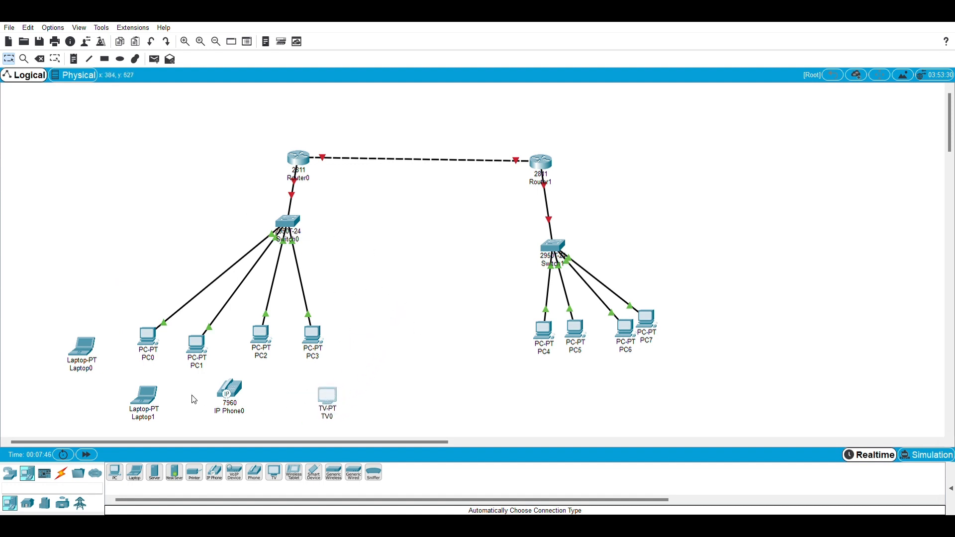
mouse_move(151, 407)
mouse_down()
mouse_move(65, 417)
mouse_move(156, 406)
mouse_move(136, 405)
mouse_up()
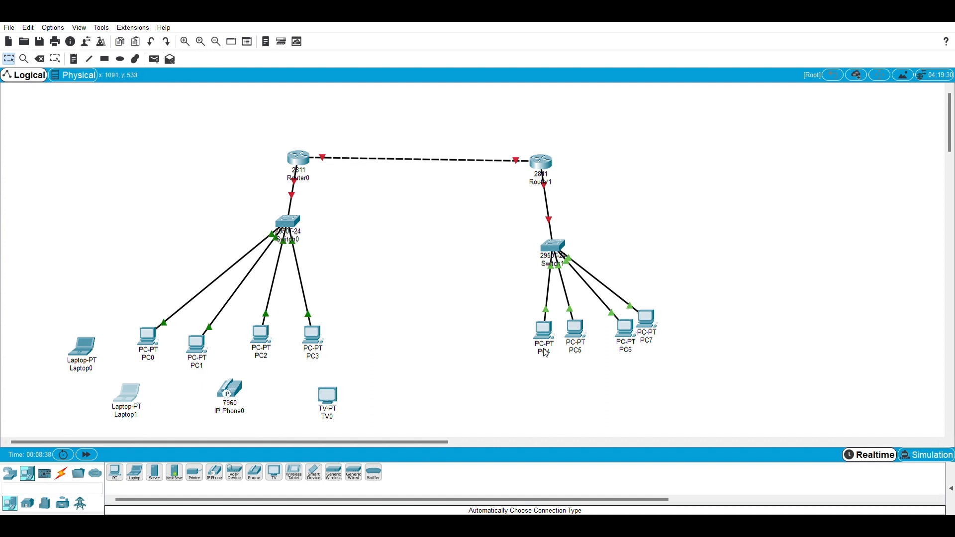
Add two generic servers side by side to the upper left of Router0.
click(46, 505)
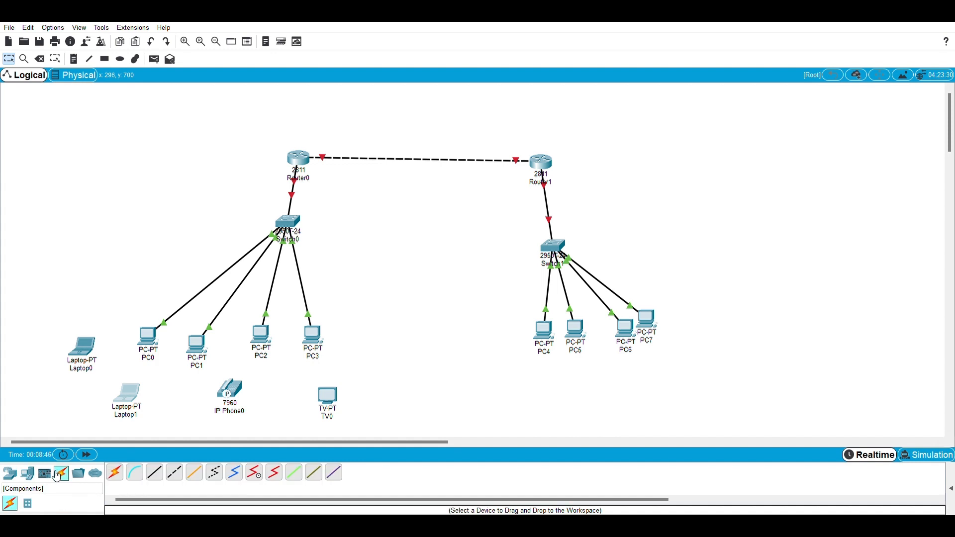
click(45, 475)
click(32, 477)
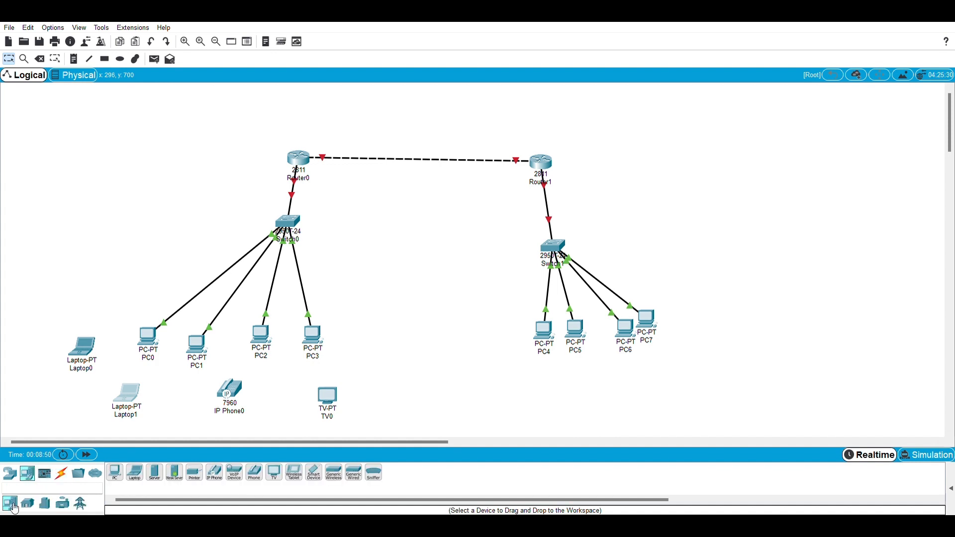
drag(155, 472, 97, 131)
drag(162, 476, 422, 175)
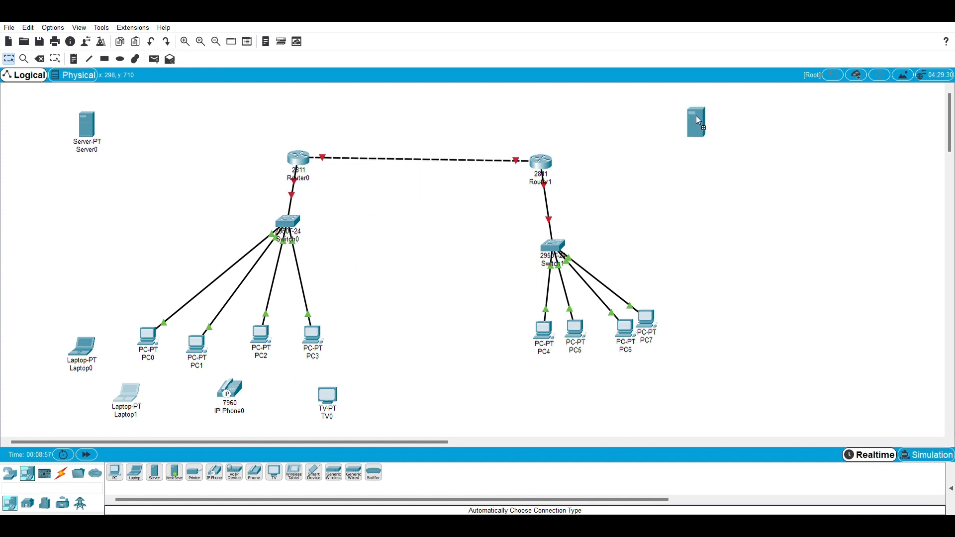
drag(199, 133, 183, 115)
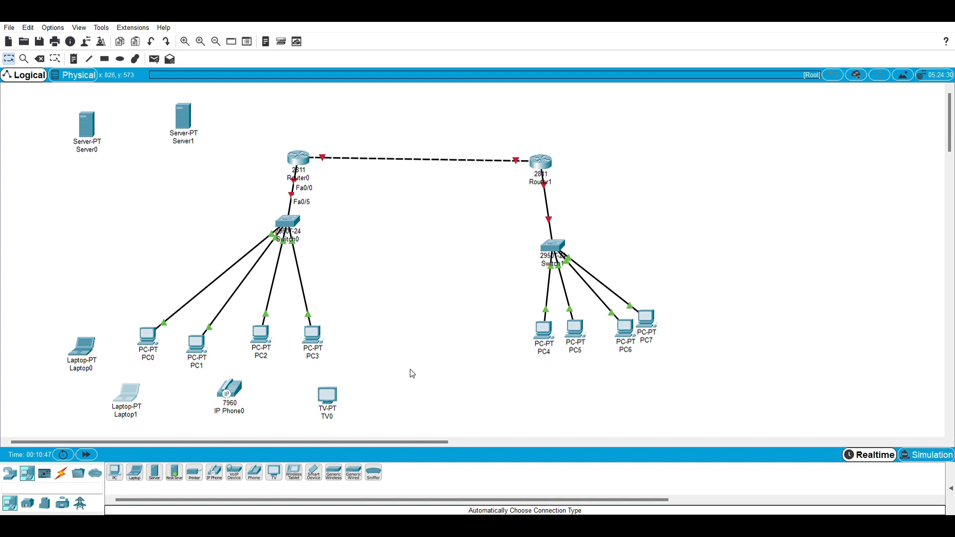
Add a solar panel and an air conditioner from the home devices between Switch0 and Switch1.
click(13, 477)
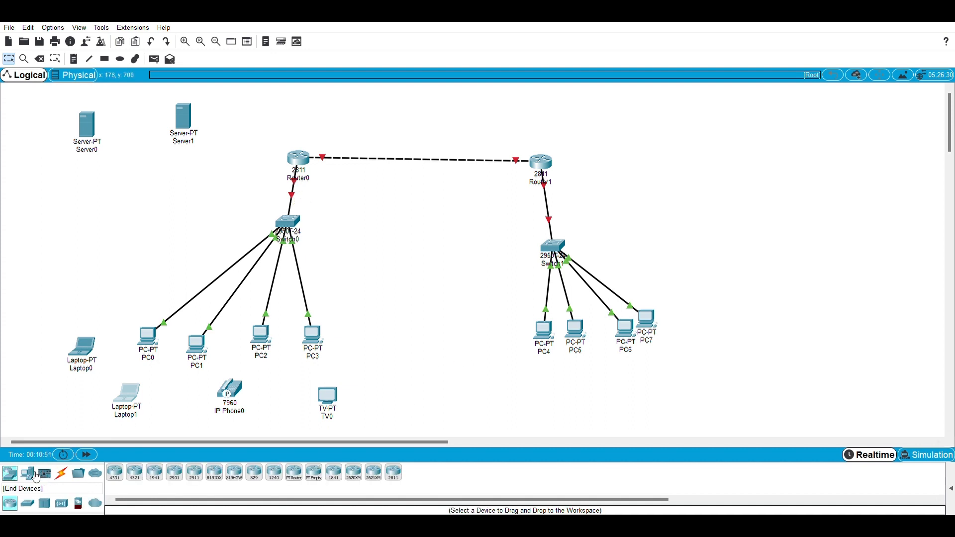
click(36, 477)
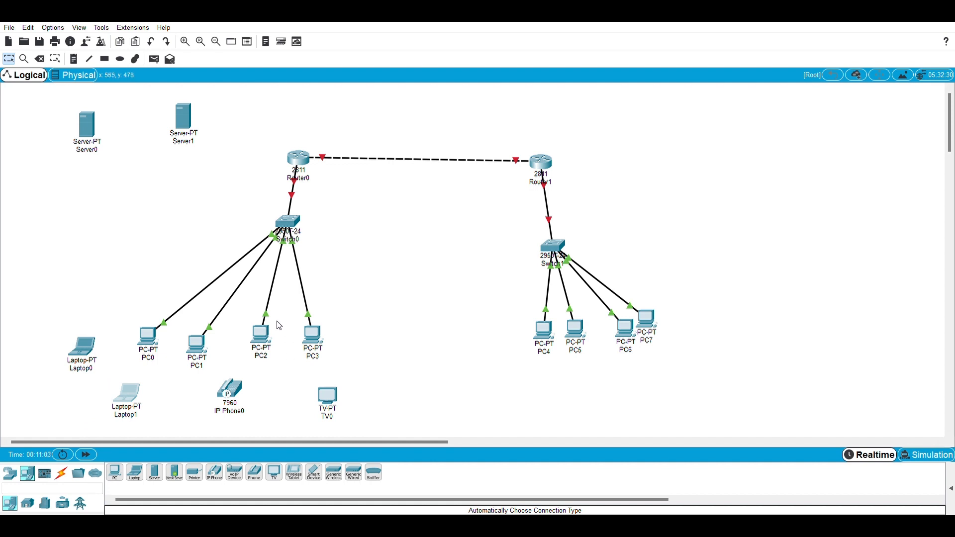
click(29, 505)
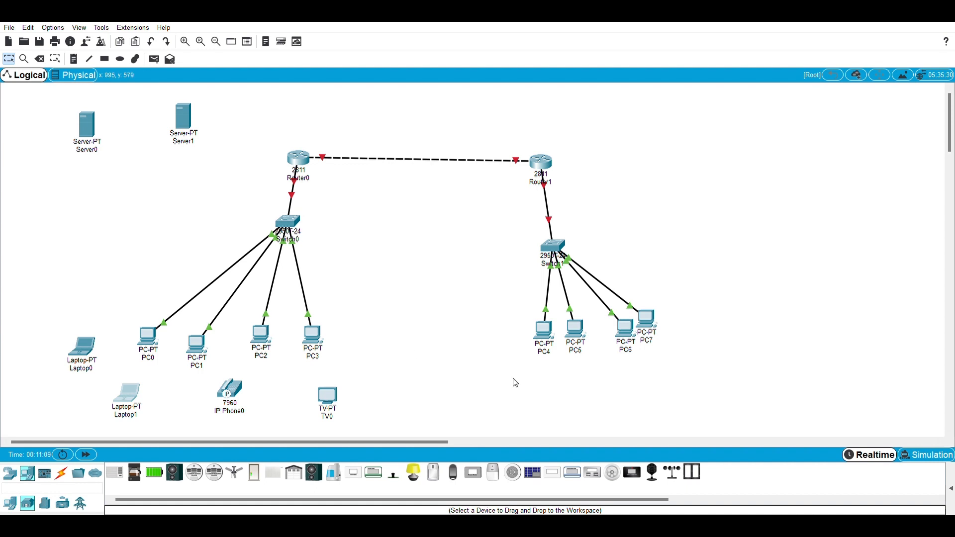
drag(542, 476, 456, 277)
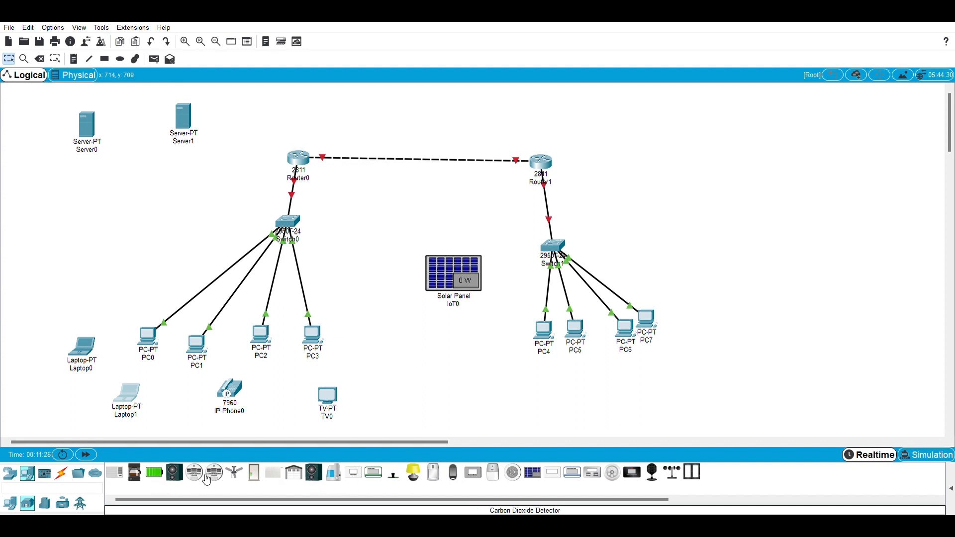
drag(116, 479, 402, 234)
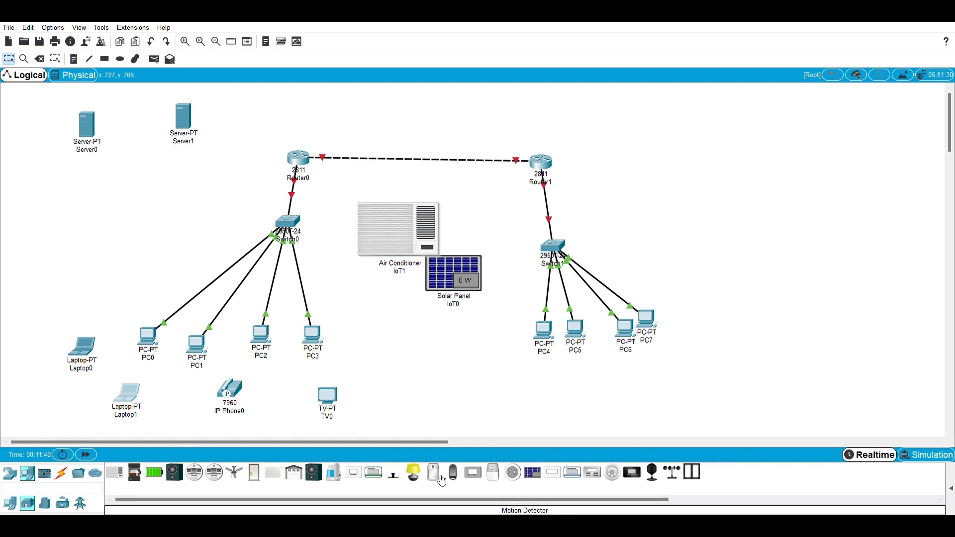
Add a home speaker, a webcam and a temperature monitor to the right of Switch1 and its PCs.
drag(318, 474, 698, 203)
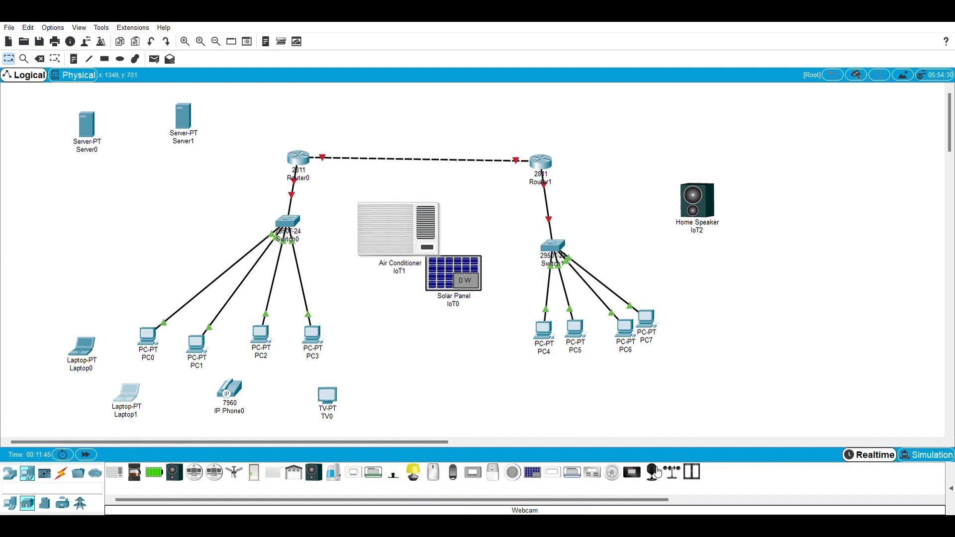
drag(658, 472, 759, 332)
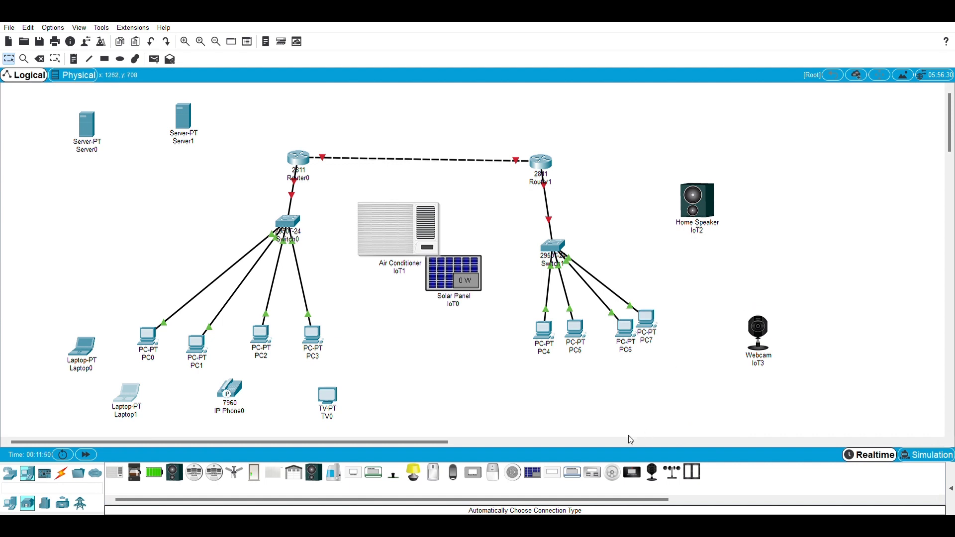
drag(612, 473, 639, 510)
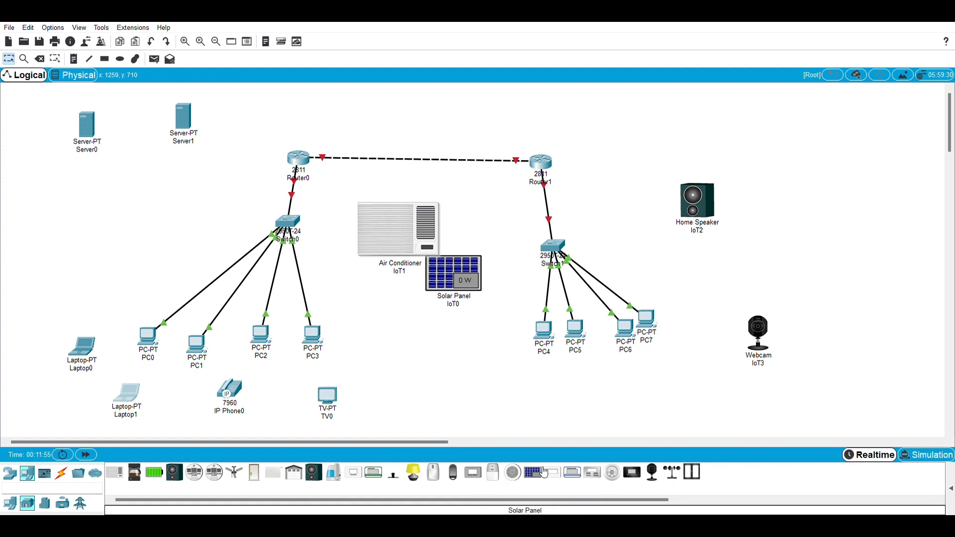
drag(577, 472, 891, 188)
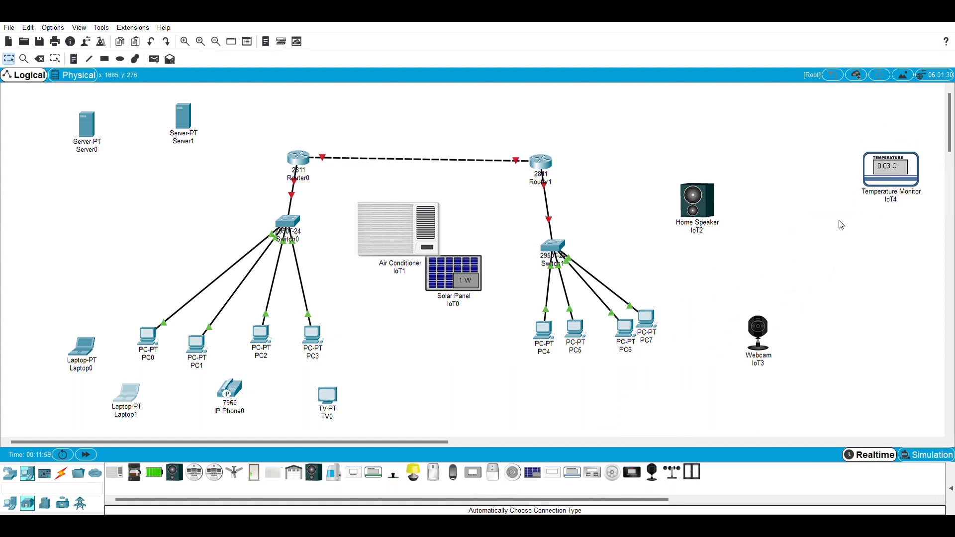